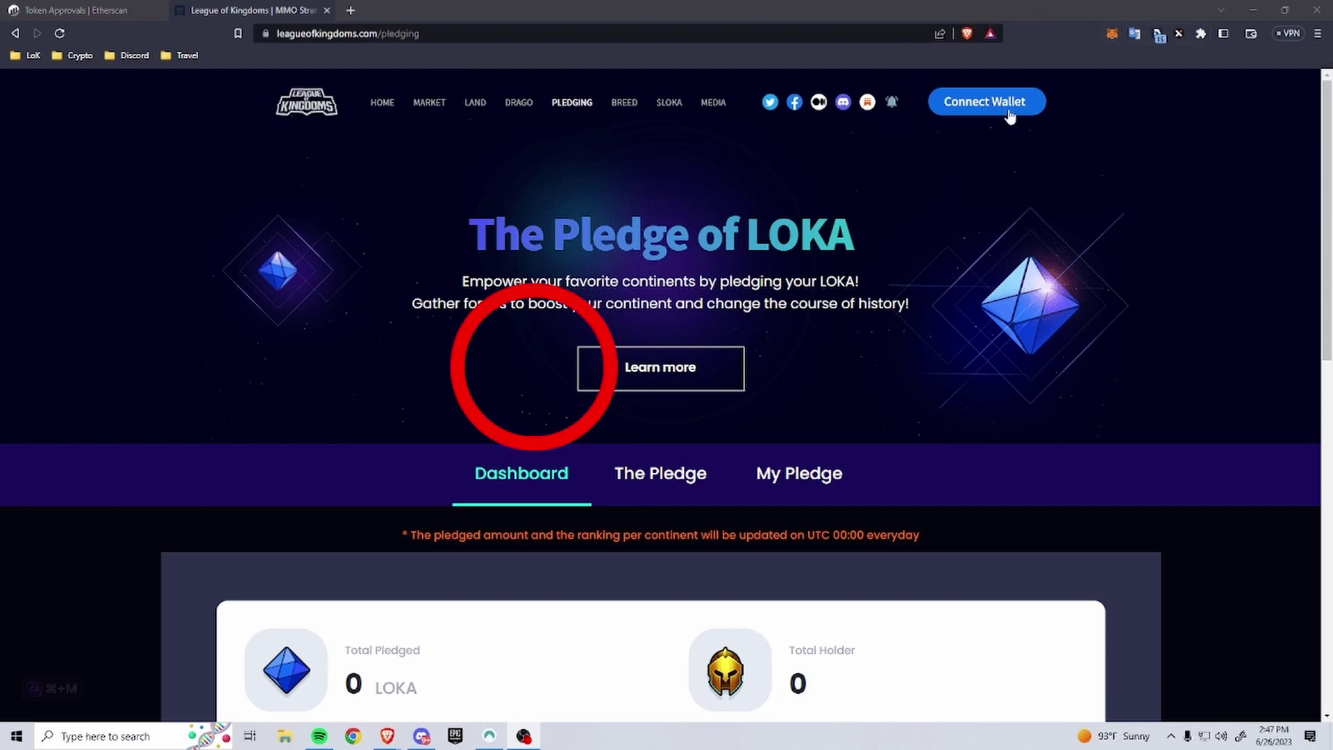
Step: Connect the primary MetaMask account to the League of Kingdoms pledging page
{"action": "left_click", "coordinate": [1038, 101]}
{"action": "left_click", "coordinate": [548, 382]}
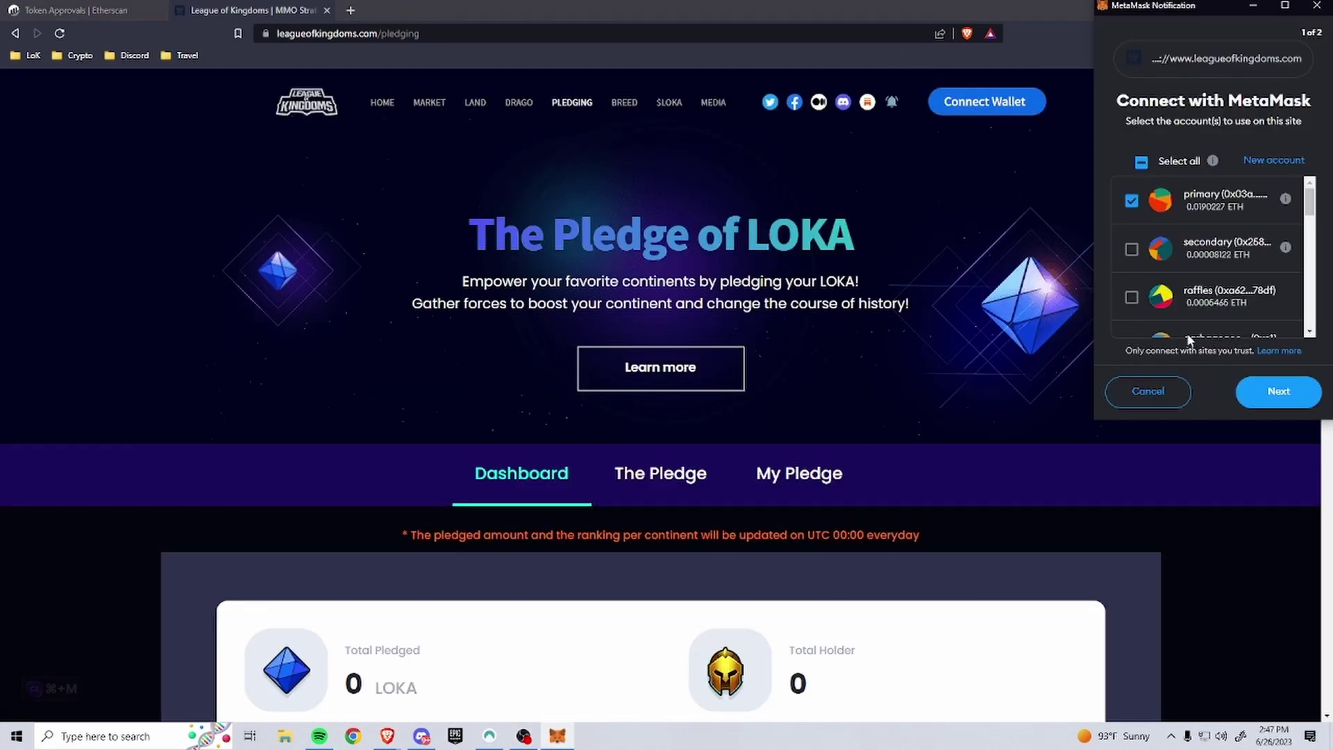
{"action": "left_click", "coordinate": [1281, 398]}
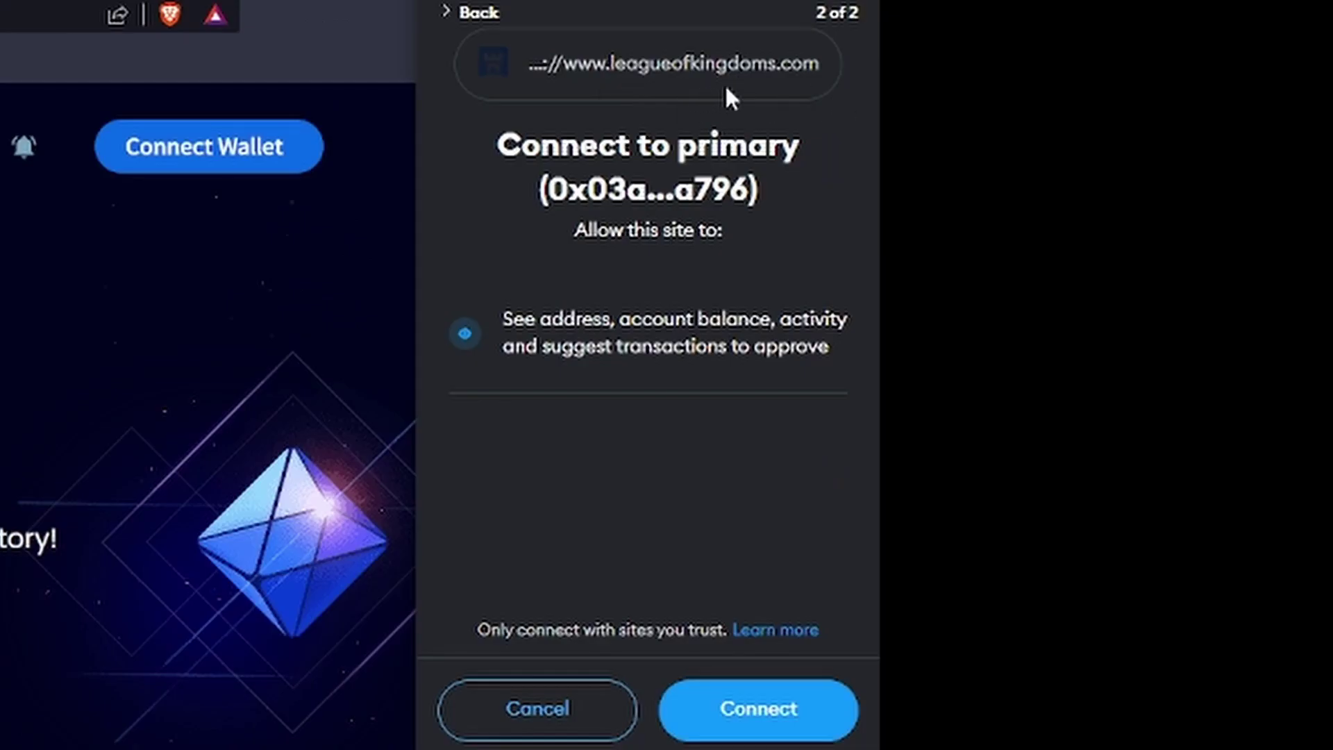
{"action": "left_click", "coordinate": [757, 712]}
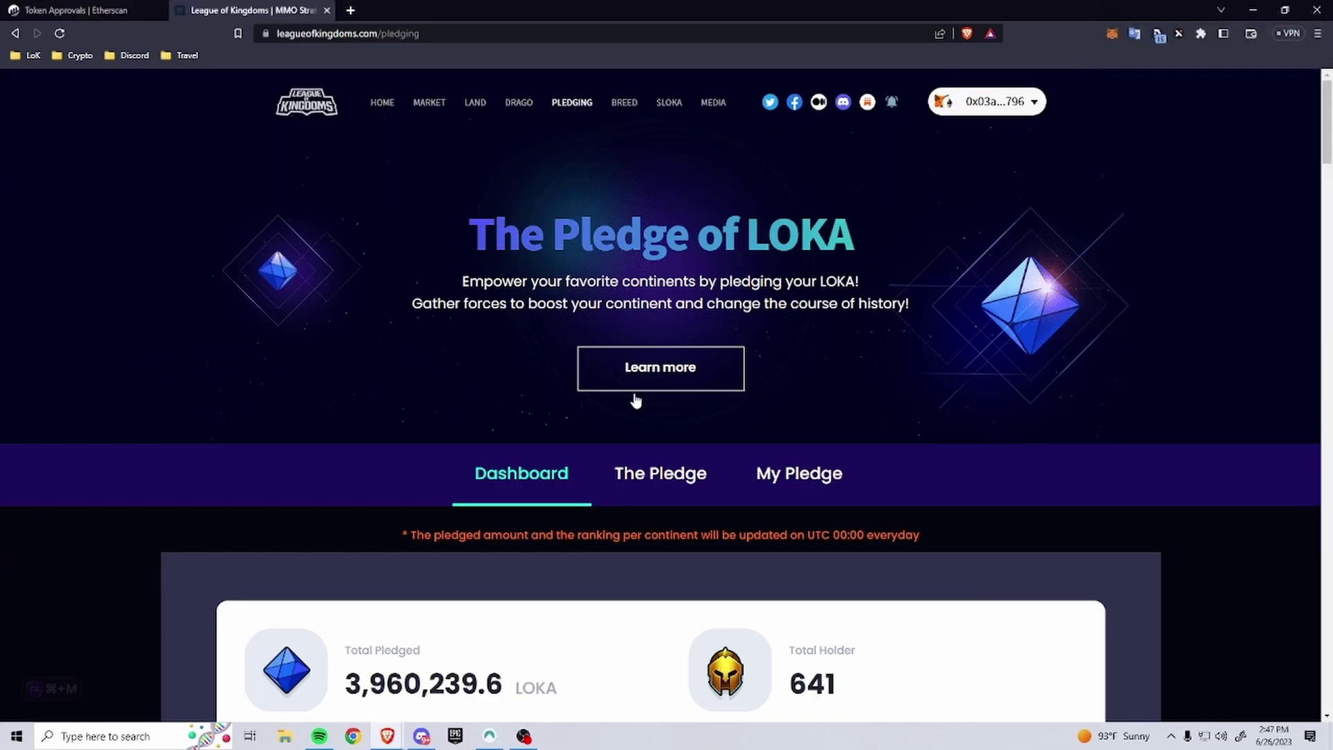
Step: Show The Pledge section and look through the continents' tiers, pledged amounts and effects
{"action": "scroll", "coordinate": [623, 401], "scroll_direction": "down", "scroll_amount": 1}
{"action": "left_click", "coordinate": [666, 414]}
{"action": "scroll", "coordinate": [674, 404], "scroll_direction": "down", "scroll_amount": 1}
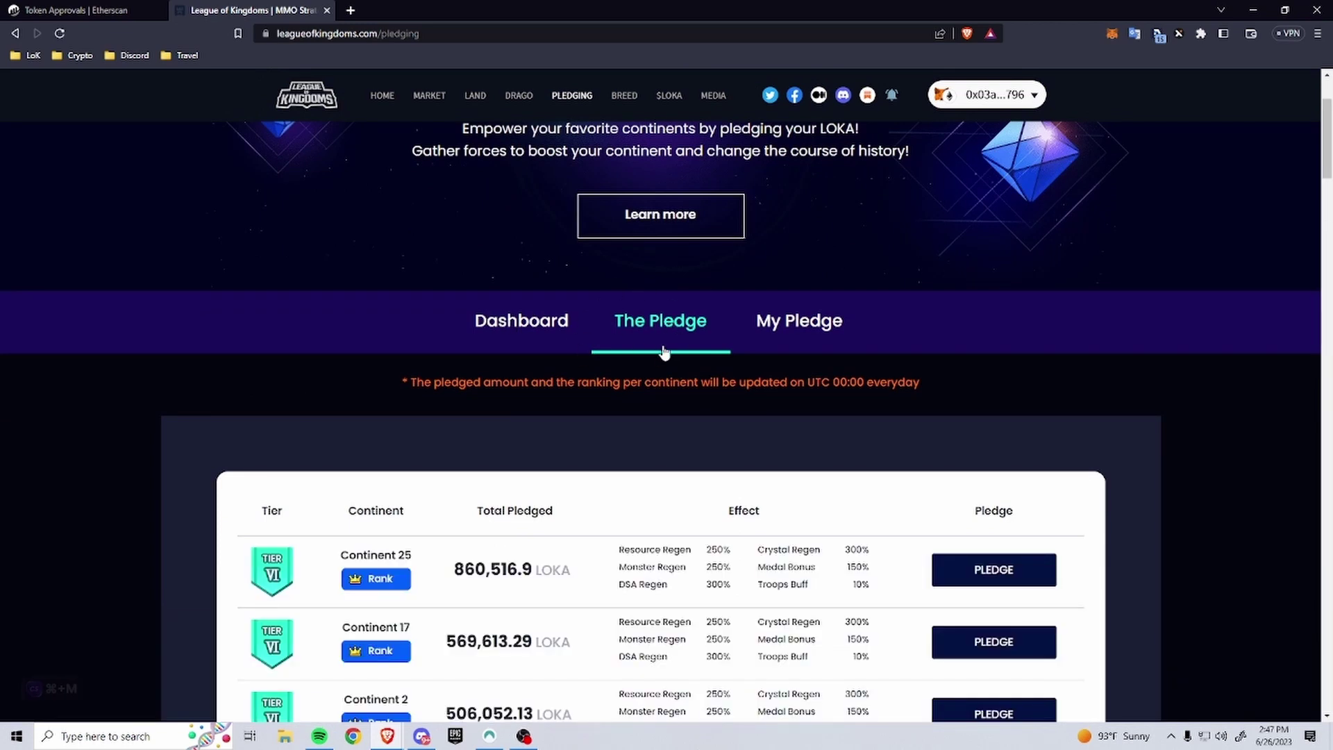
{"action": "scroll", "coordinate": [663, 350], "scroll_direction": "down", "scroll_amount": 4}
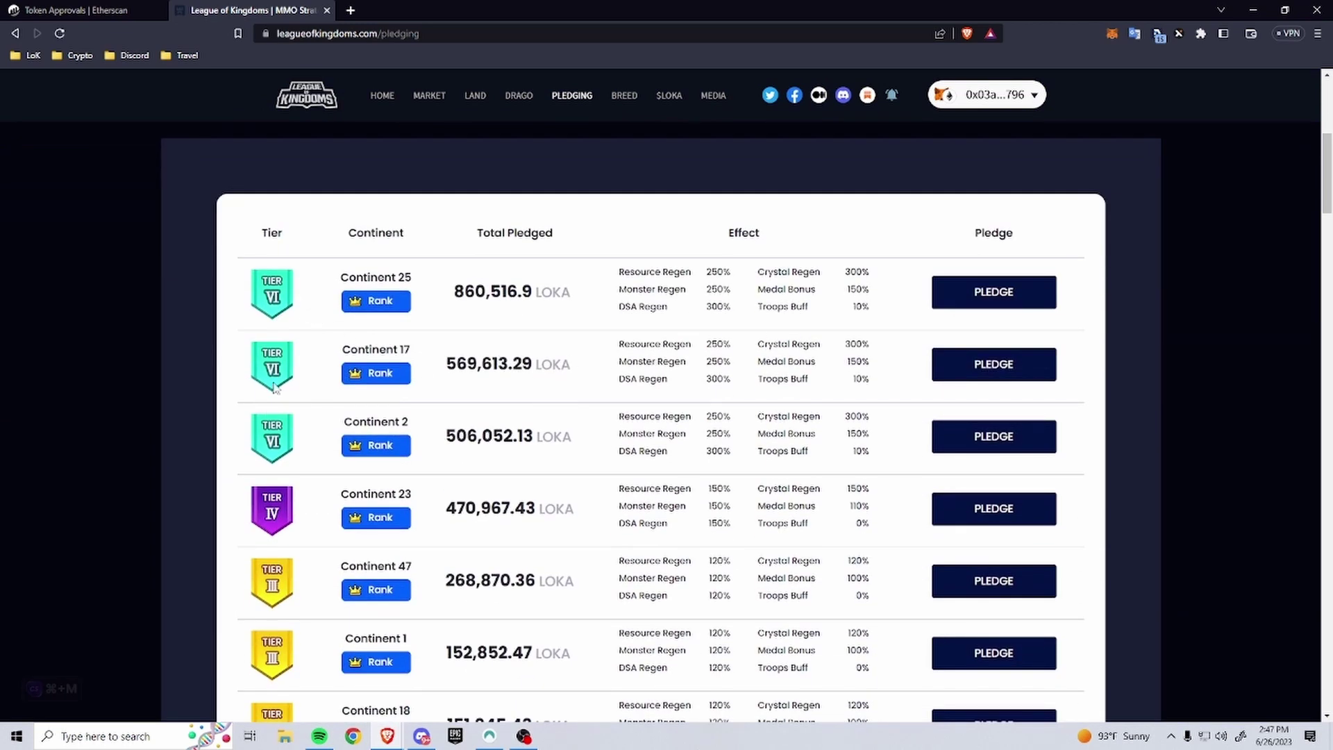
{"action": "scroll", "coordinate": [268, 411], "scroll_direction": "down", "scroll_amount": 10}
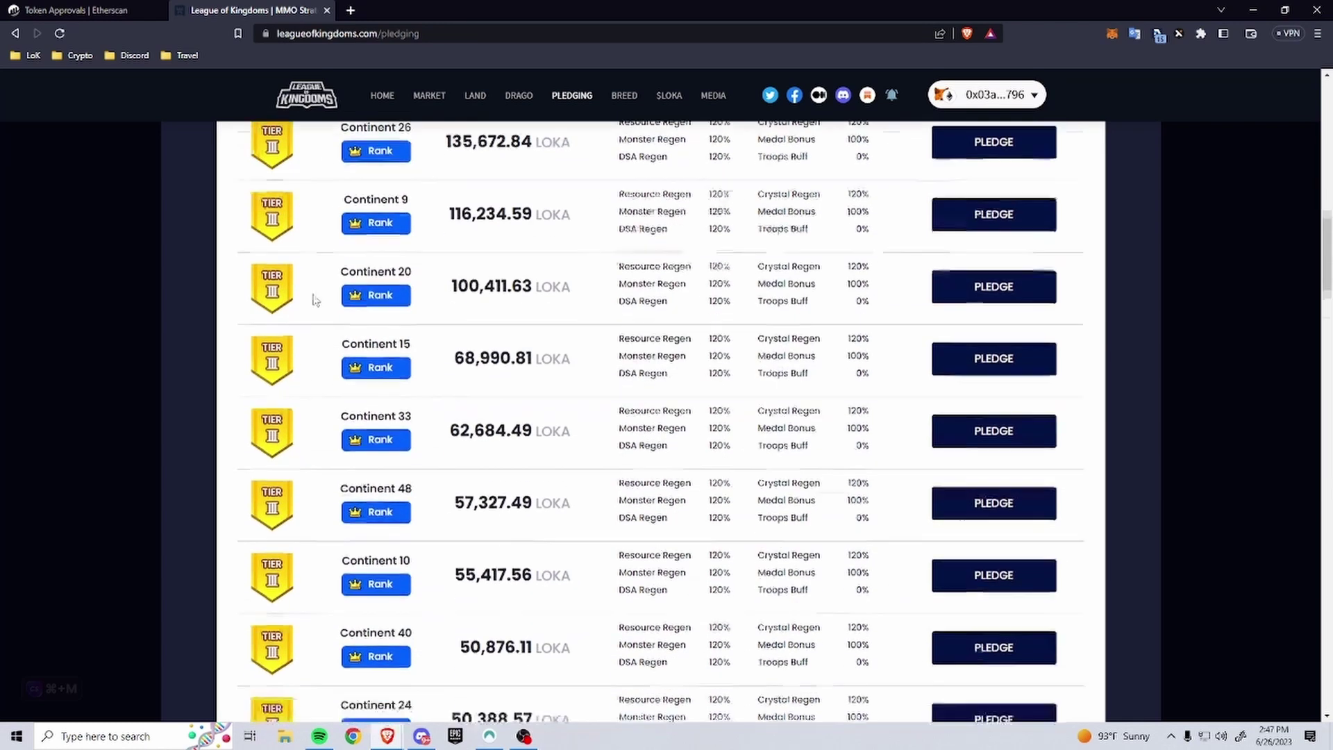
{"action": "scroll", "coordinate": [314, 303], "scroll_direction": "down", "scroll_amount": 7}
{"action": "scroll", "coordinate": [348, 344], "scroll_direction": "up", "scroll_amount": 16}
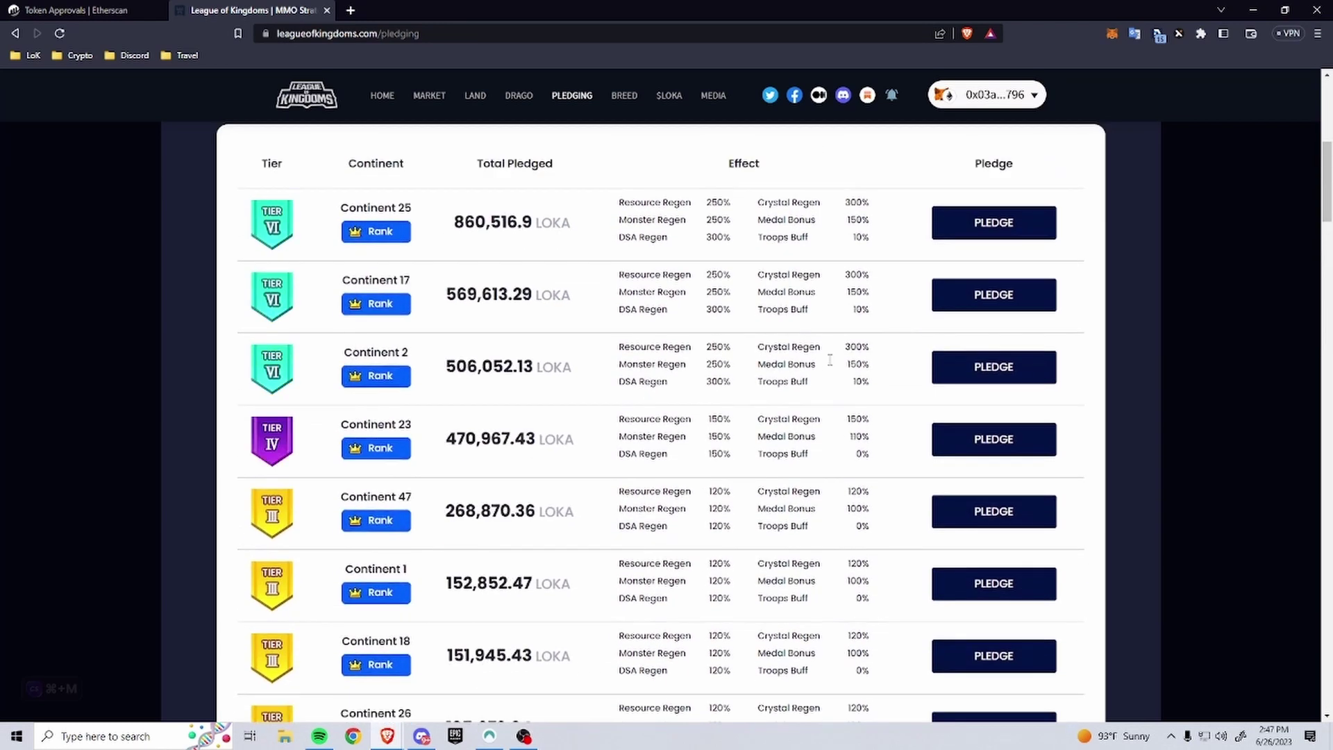
Step: Submit a pledge of 8 LOKA to Continent 2 and continue past the Pocket Universe transaction check
{"action": "left_click", "coordinate": [997, 369]}
{"action": "left_click", "coordinate": [725, 397]}
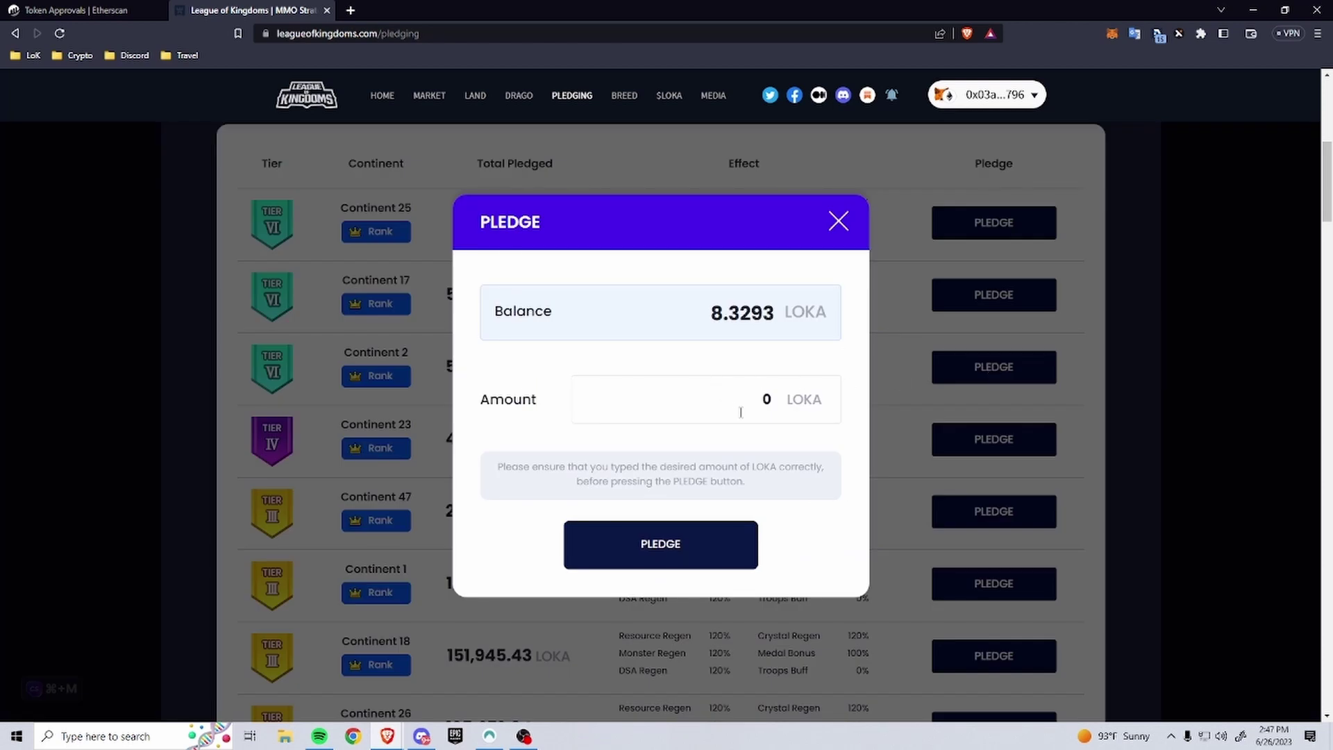
{"action": "type", "text": "80"}
{"action": "key", "text": "BackSpace"}
{"action": "left_click", "coordinate": [726, 559]}
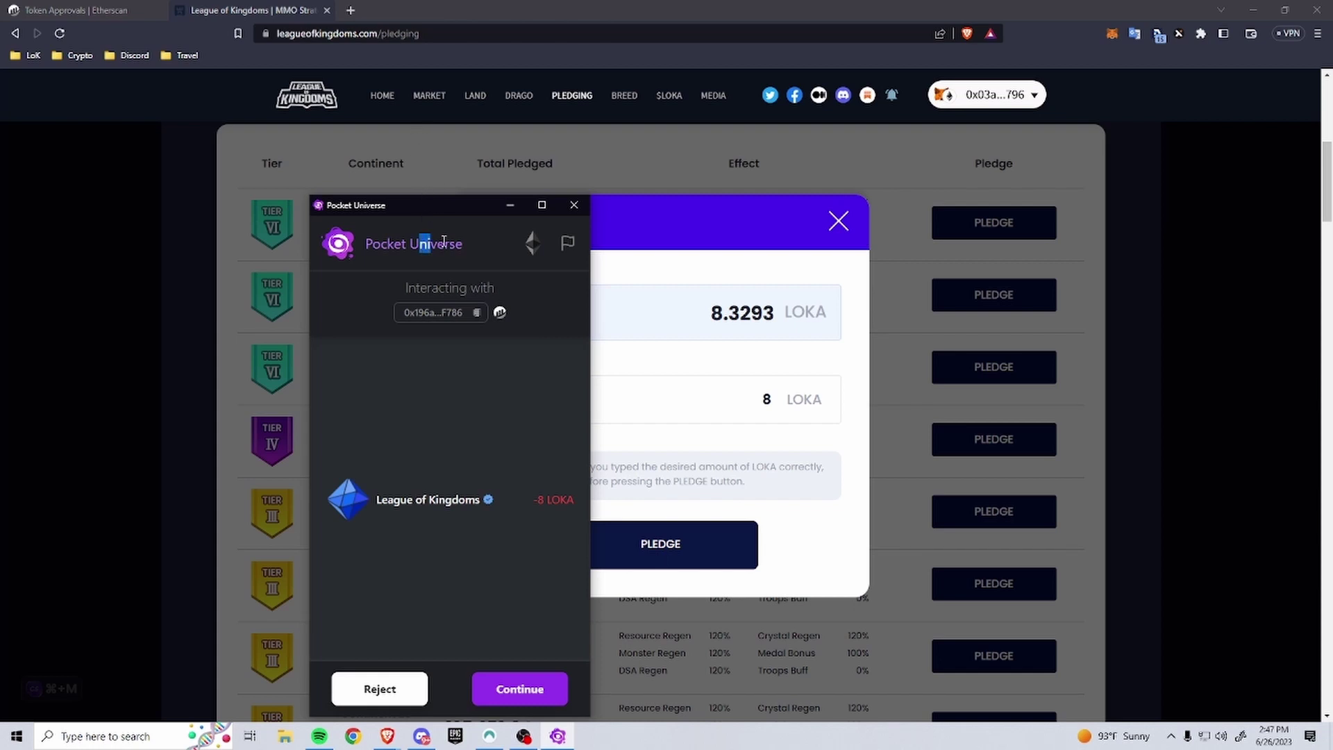
{"action": "left_click_drag", "start_coordinate": [439, 207], "coordinate": [455, 98]}
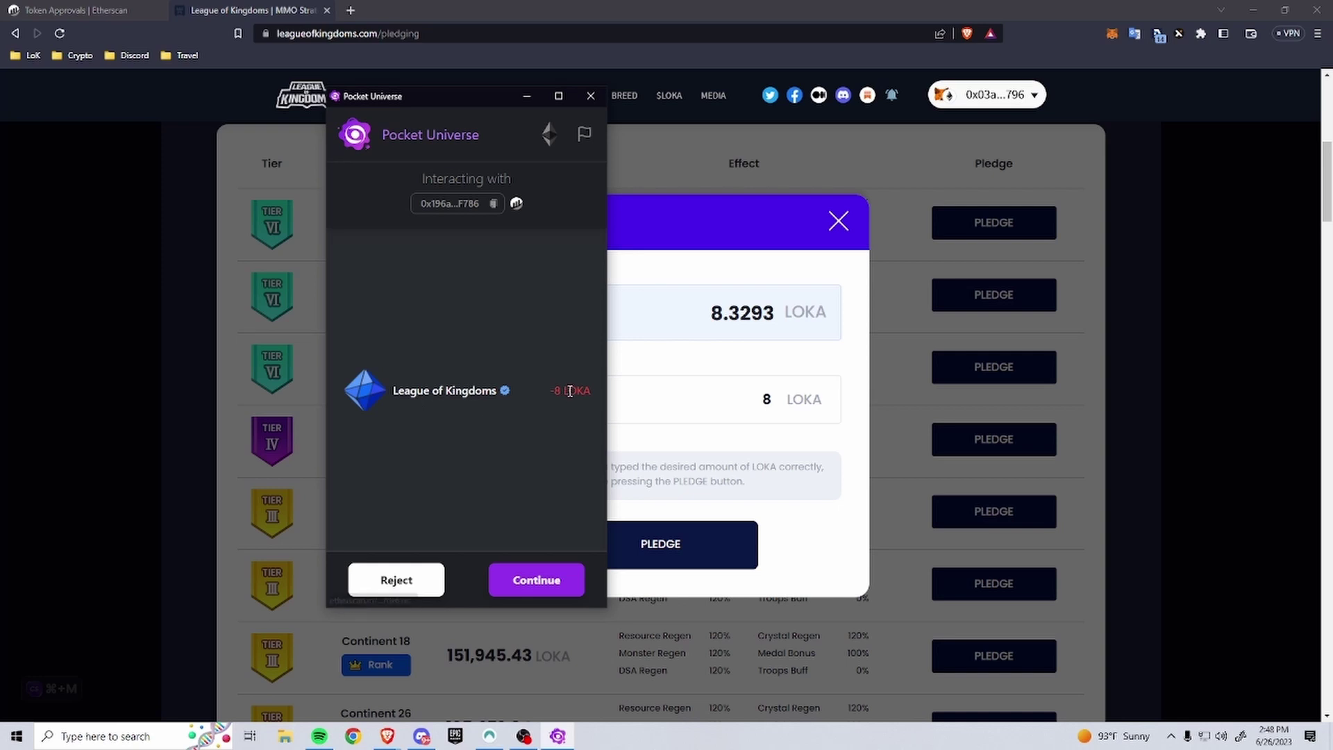
{"action": "left_click", "coordinate": [522, 580]}
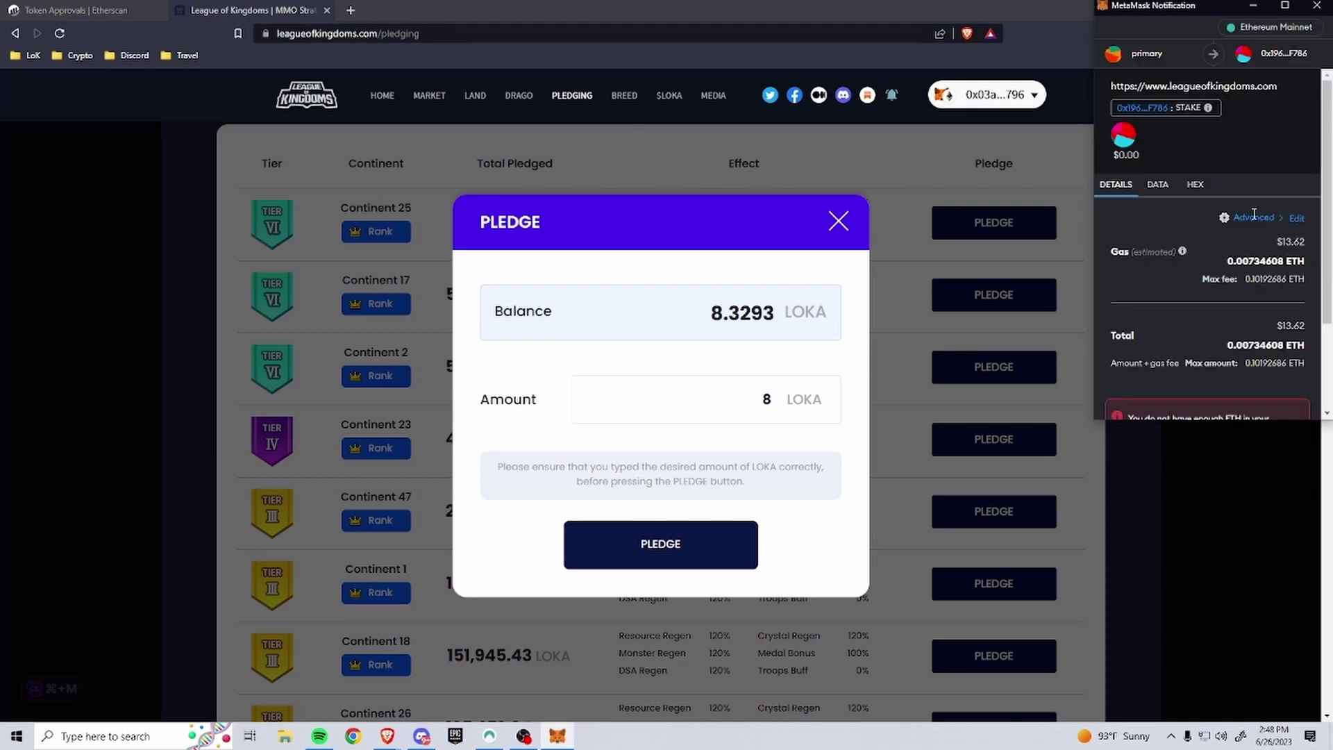
Step: Set the pledge transaction's gas fee to Low, reject the transaction and leave the pledge dialog
{"action": "scroll", "coordinate": [1255, 272], "scroll_direction": "down", "scroll_amount": 3}
{"action": "left_click", "coordinate": [1266, 158]}
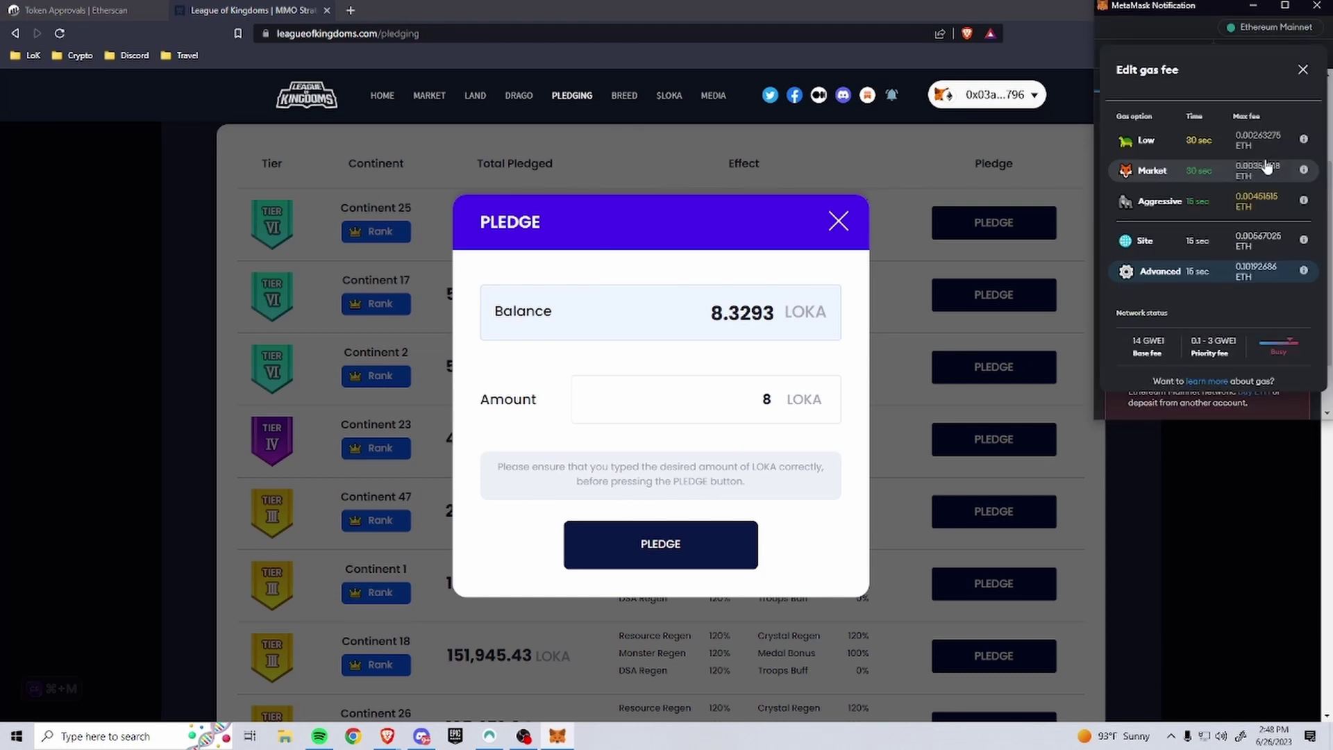
{"action": "left_click", "coordinate": [1192, 144]}
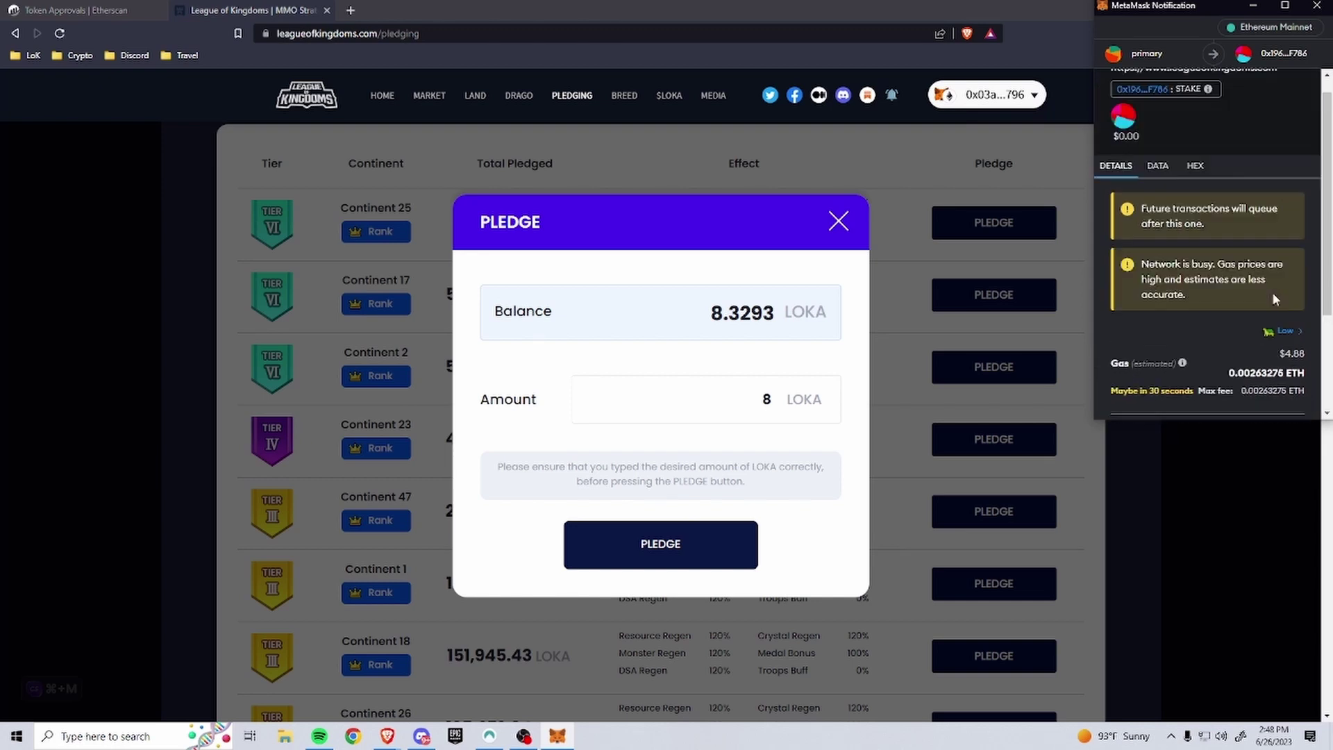
{"action": "left_click", "coordinate": [1163, 397]}
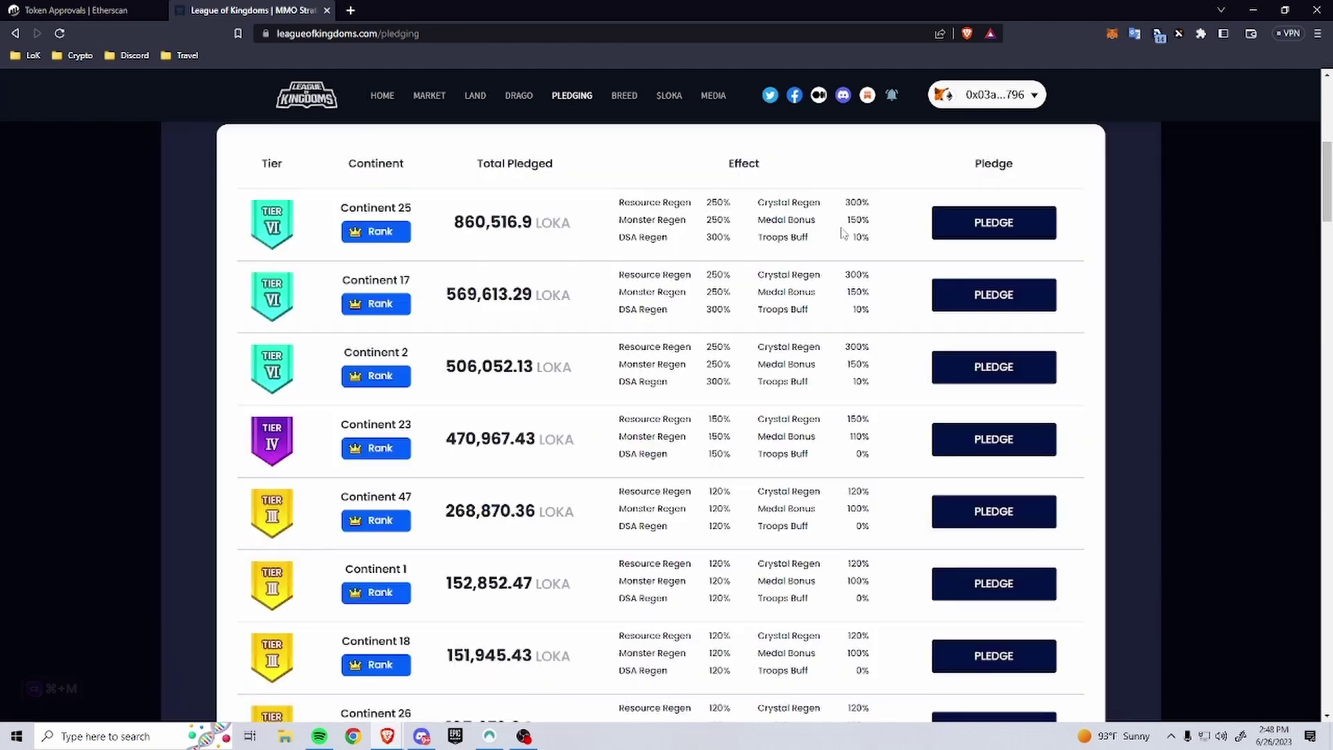
{"action": "left_click", "coordinate": [839, 229]}
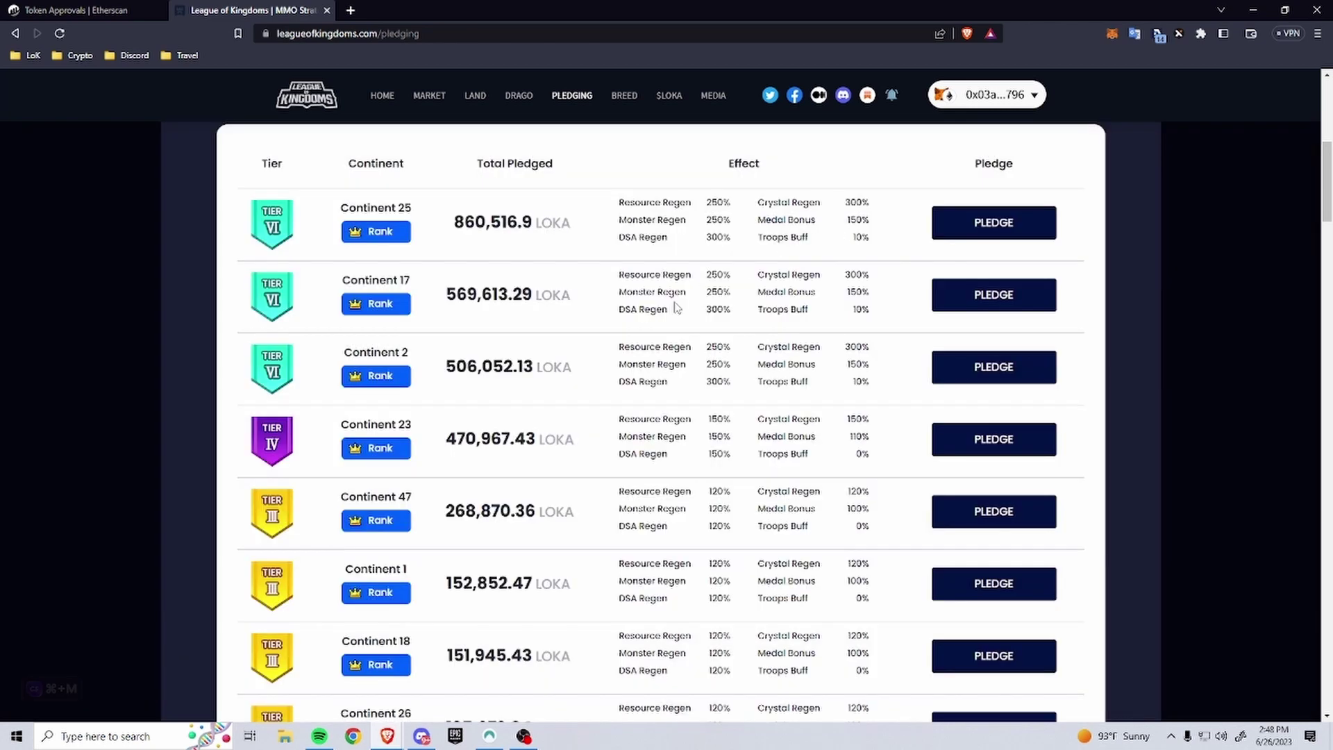
Step: Switch to the Etherscan Token Approvals page and connect the wallet to Web3 there
{"action": "left_click", "coordinate": [126, 9]}
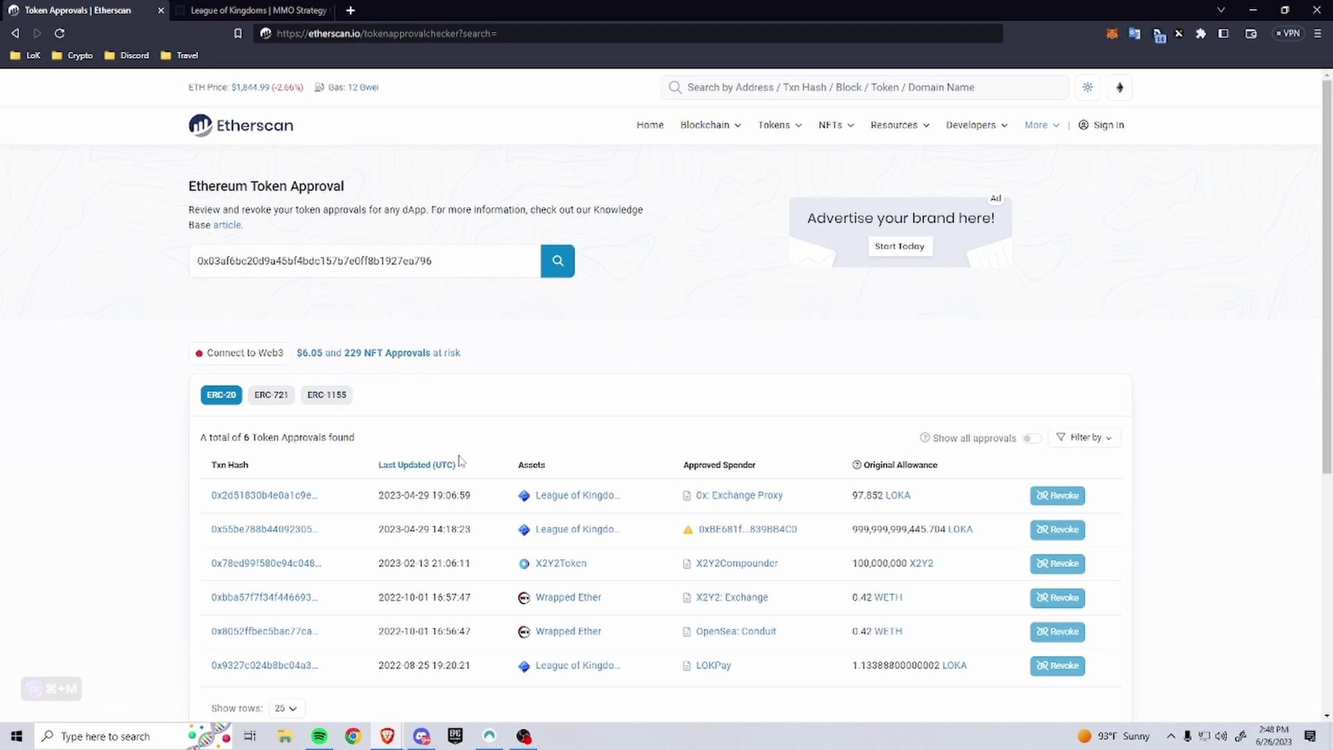
{"action": "scroll", "coordinate": [663, 443], "scroll_direction": "down", "scroll_amount": 2}
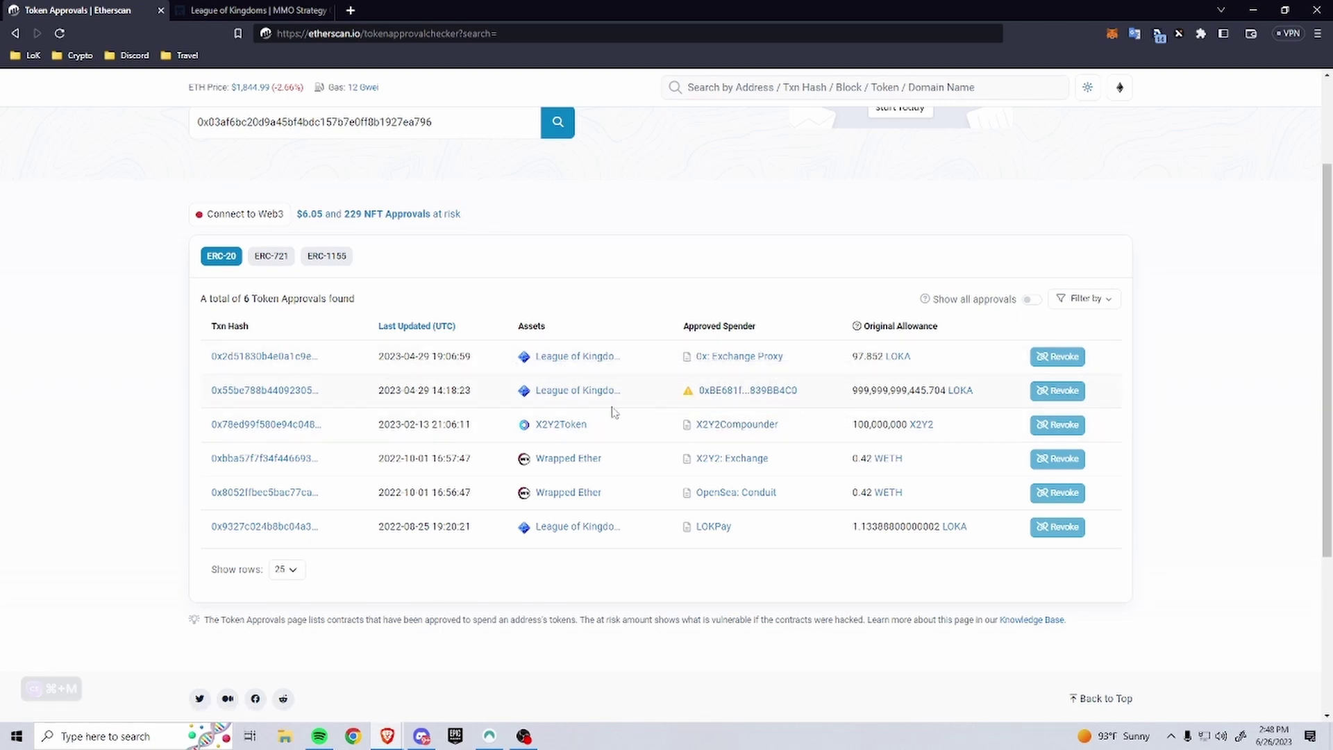
{"action": "scroll", "coordinate": [243, 307], "scroll_direction": "up", "scroll_amount": 1}
{"action": "left_click", "coordinate": [247, 289]}
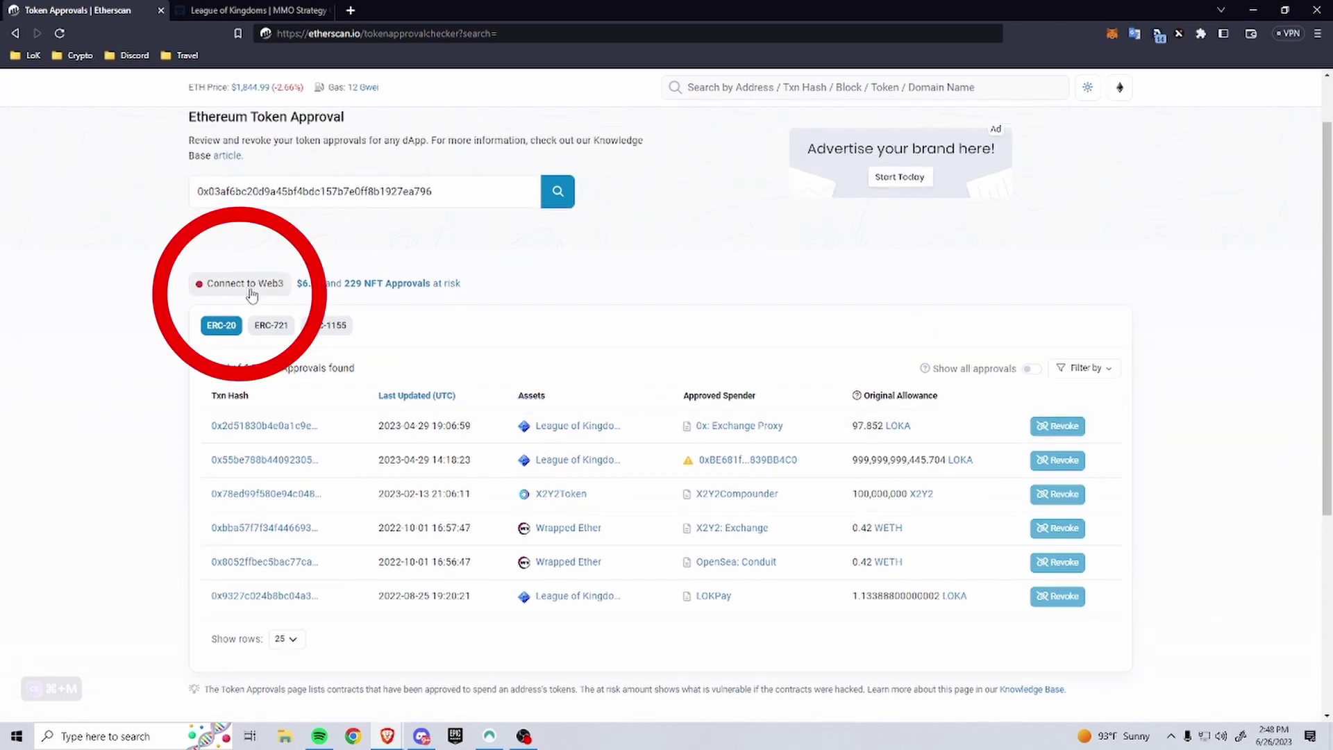
{"action": "left_click", "coordinate": [715, 162]}
{"action": "left_click", "coordinate": [628, 159]}
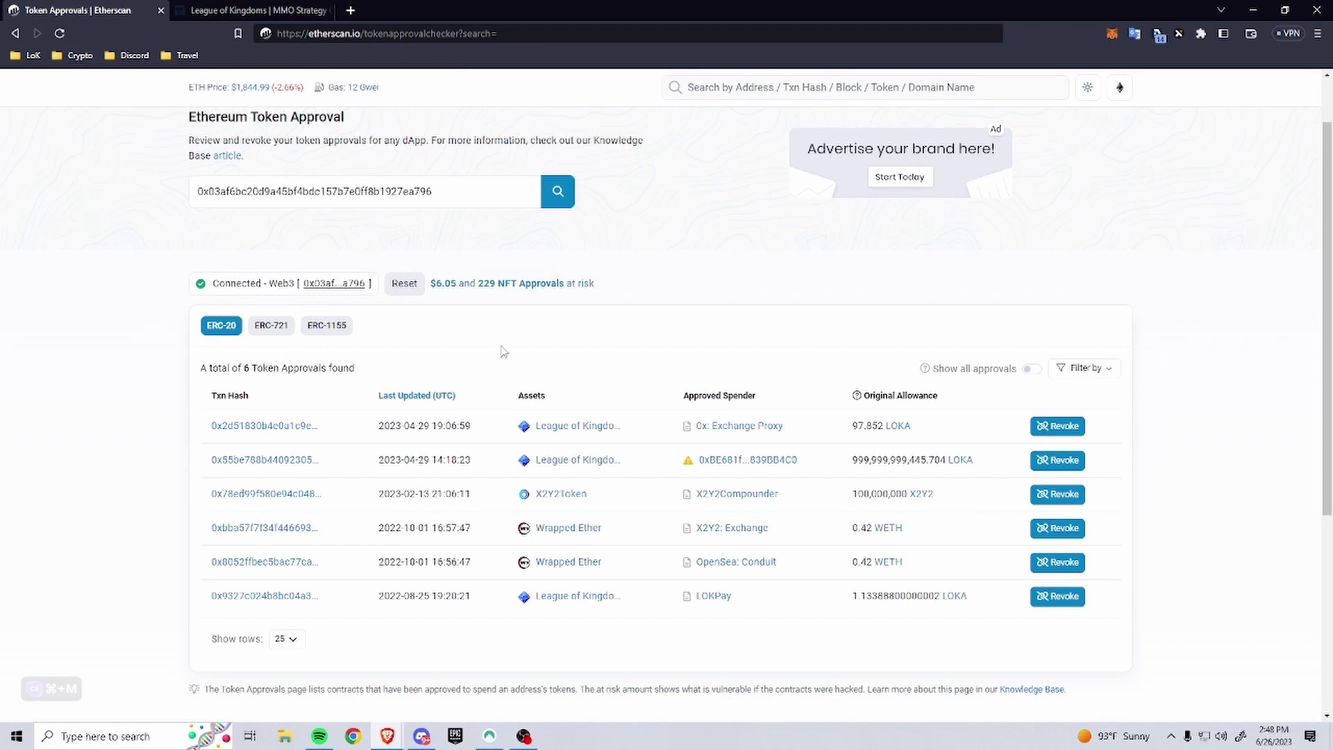
Step: Request revocation of the LOKA approval with the 999,999,999,445.704 allowance and proceed to MetaMask's spending cap request
{"action": "left_click", "coordinate": [1058, 462]}
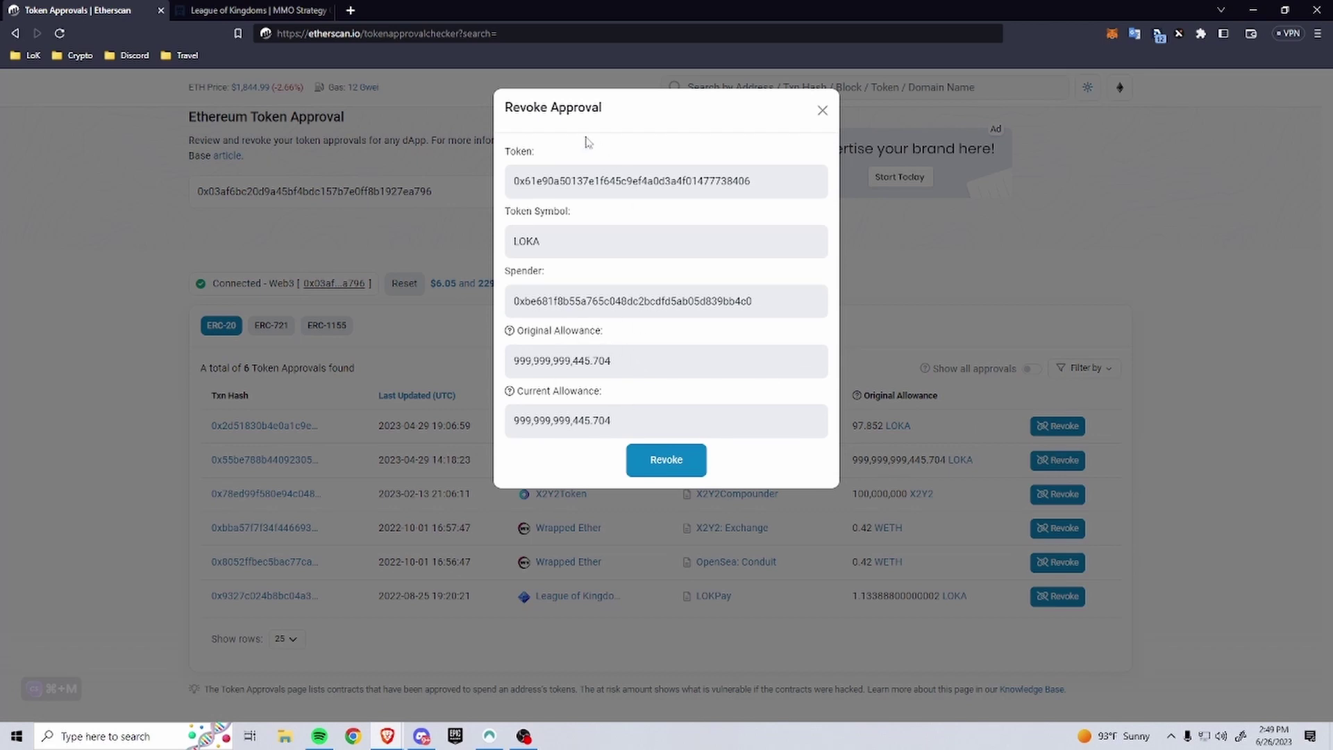
{"action": "left_click", "coordinate": [656, 466]}
{"action": "left_click", "coordinate": [488, 699]}
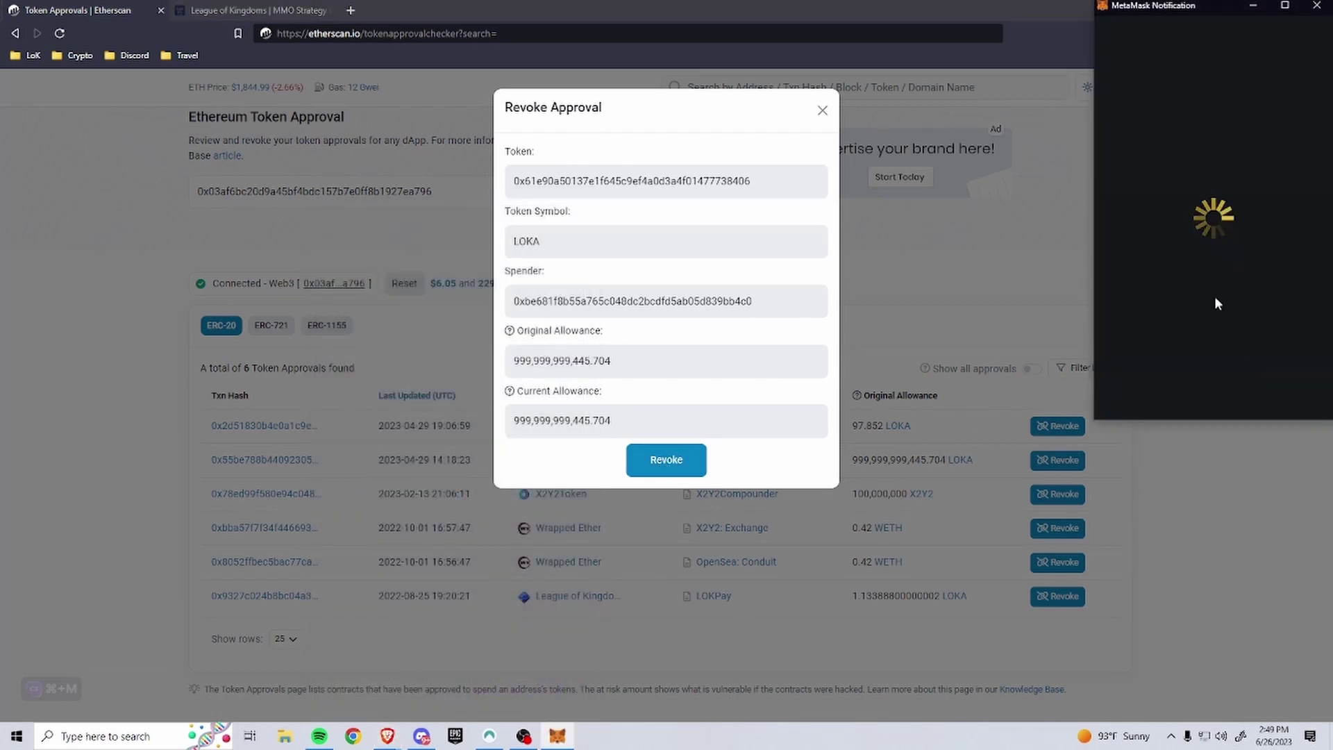
{"action": "left_click", "coordinate": [1288, 256]}
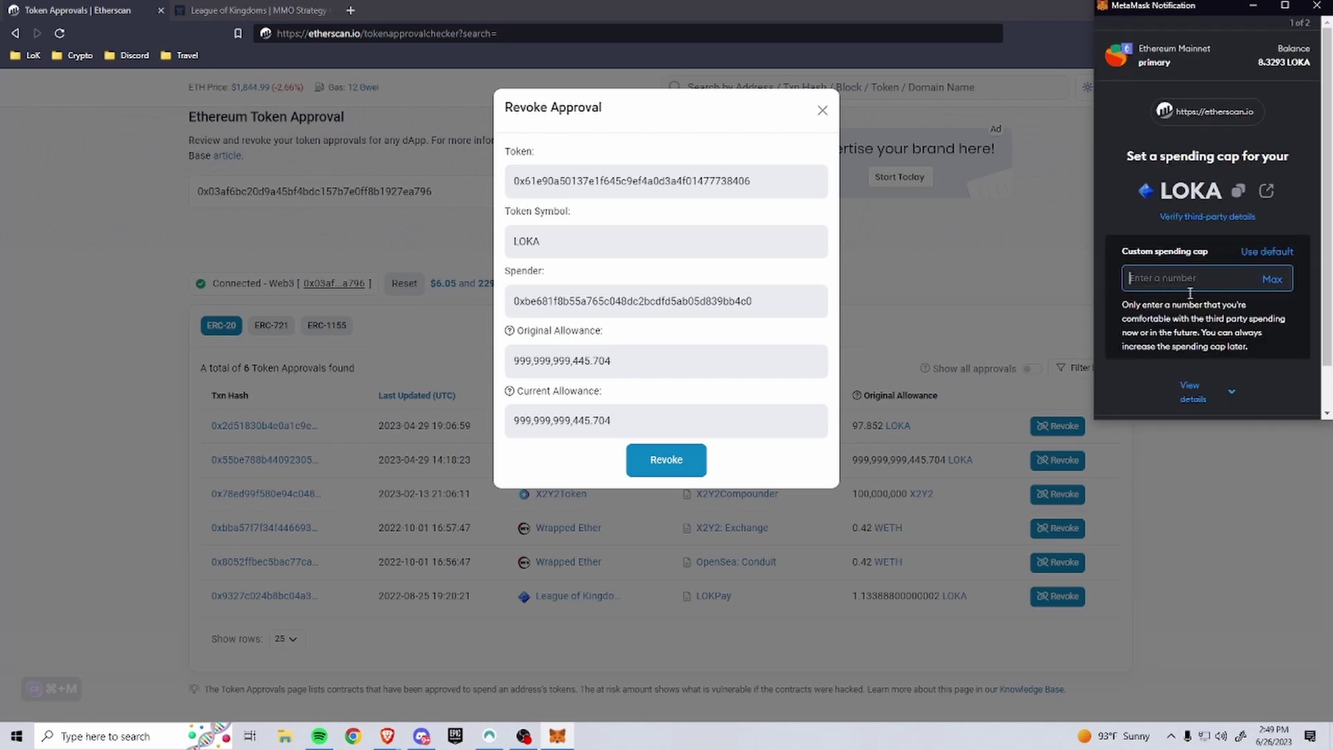
{"action": "scroll", "coordinate": [1125, 258], "scroll_direction": "down", "scroll_amount": 1}
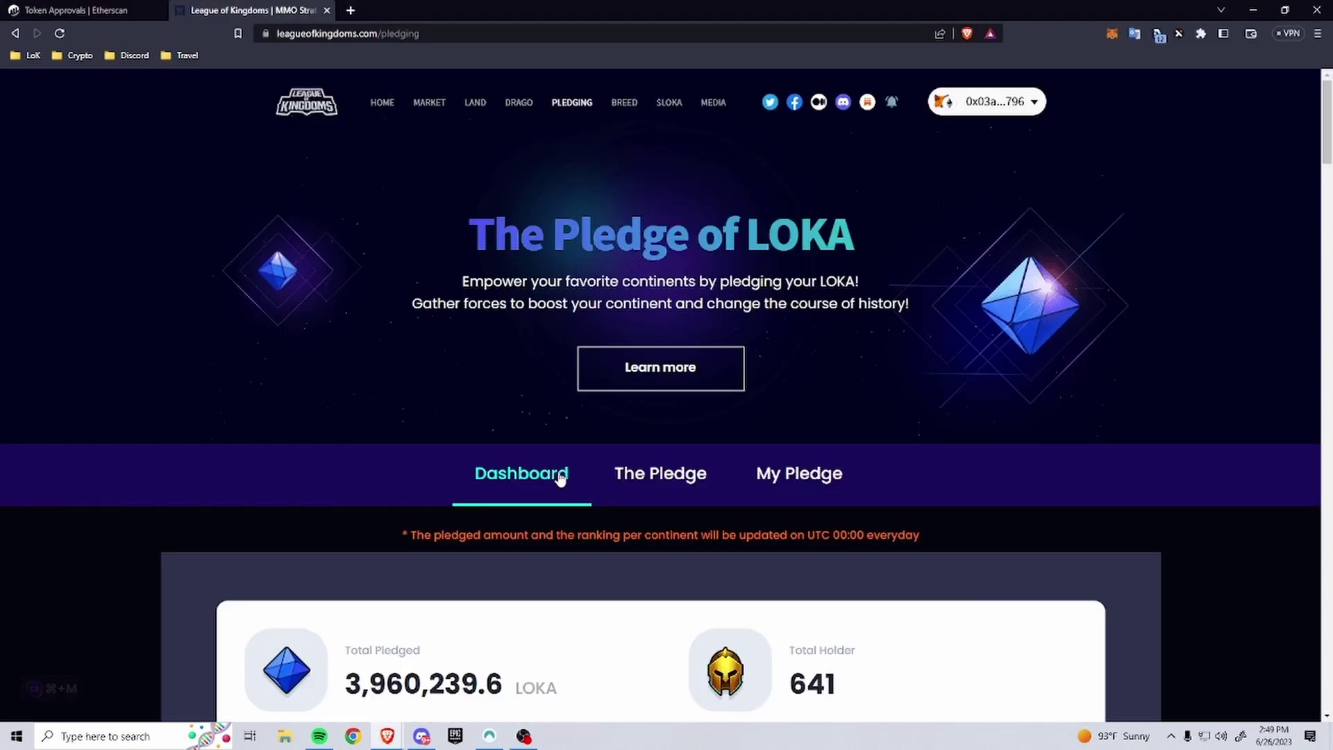
Step: Examine the continent rankings and their effects on the pledging Dashboard, and open the pledging bonus table by tier
{"action": "scroll", "coordinate": [555, 476], "scroll_direction": "down", "scroll_amount": 5}
{"action": "scroll", "coordinate": [570, 465], "scroll_direction": "down", "scroll_amount": 4}
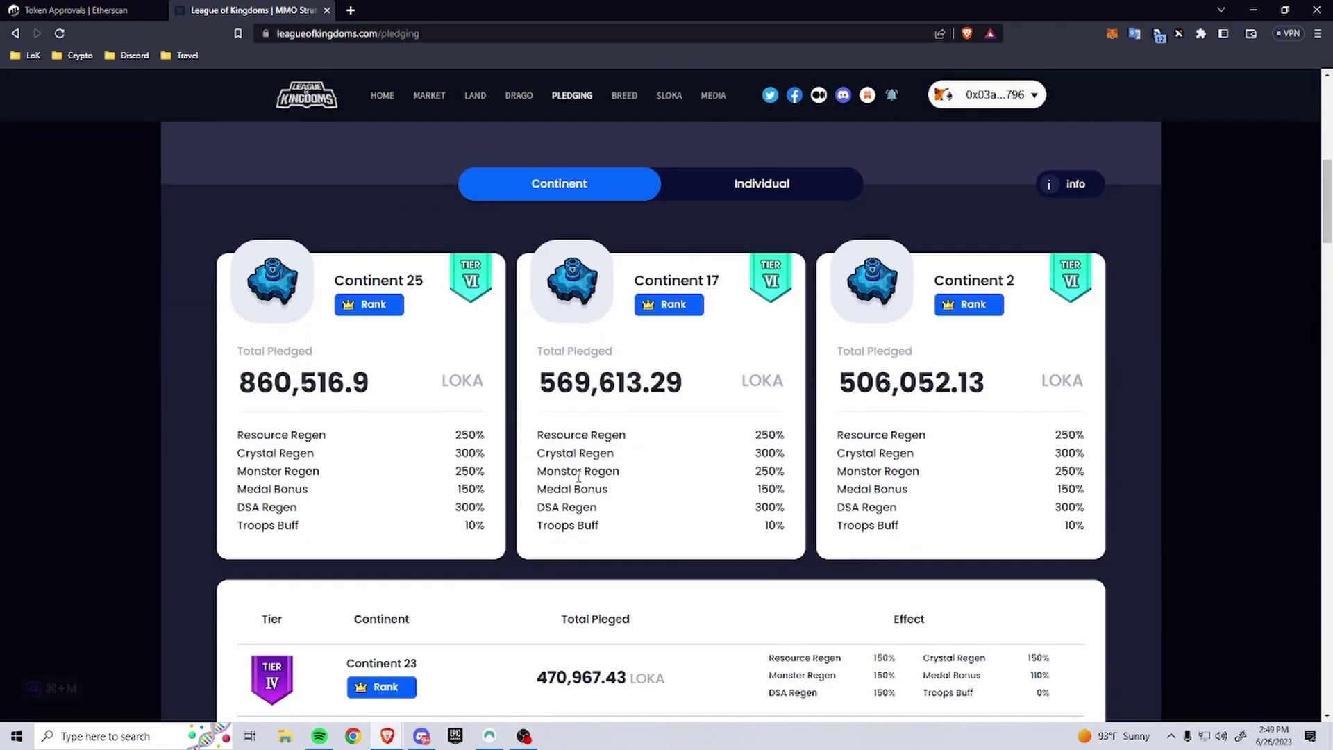
{"action": "scroll", "coordinate": [578, 478], "scroll_direction": "down", "scroll_amount": 4}
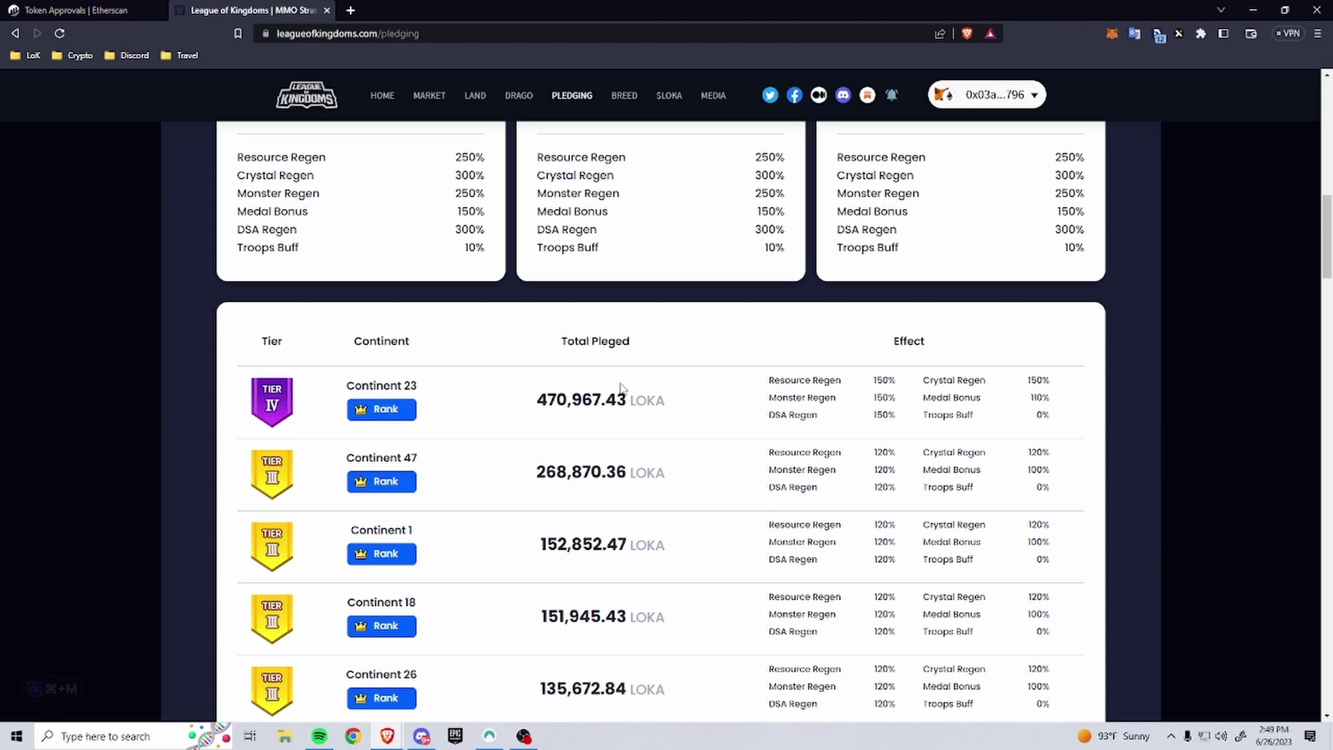
{"action": "scroll", "coordinate": [672, 456], "scroll_direction": "up", "scroll_amount": 4}
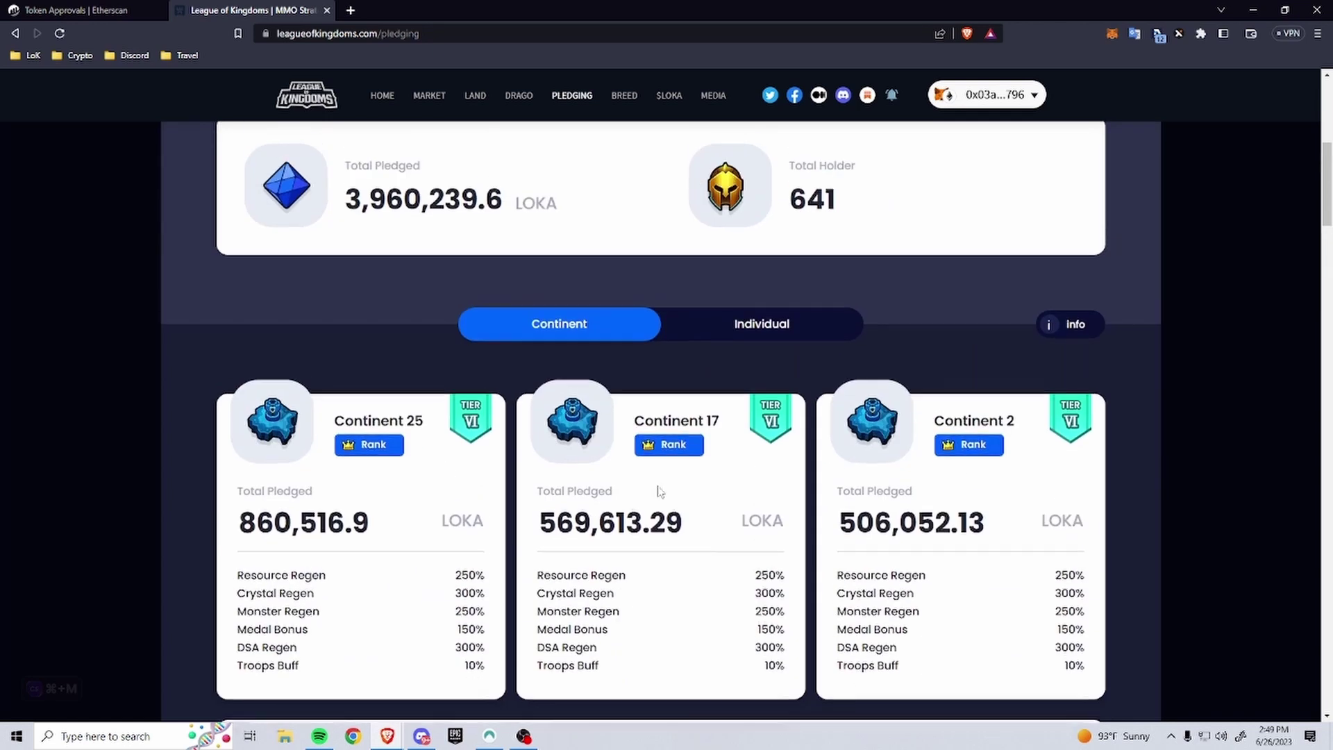
{"action": "scroll", "coordinate": [661, 474], "scroll_direction": "down", "scroll_amount": 1}
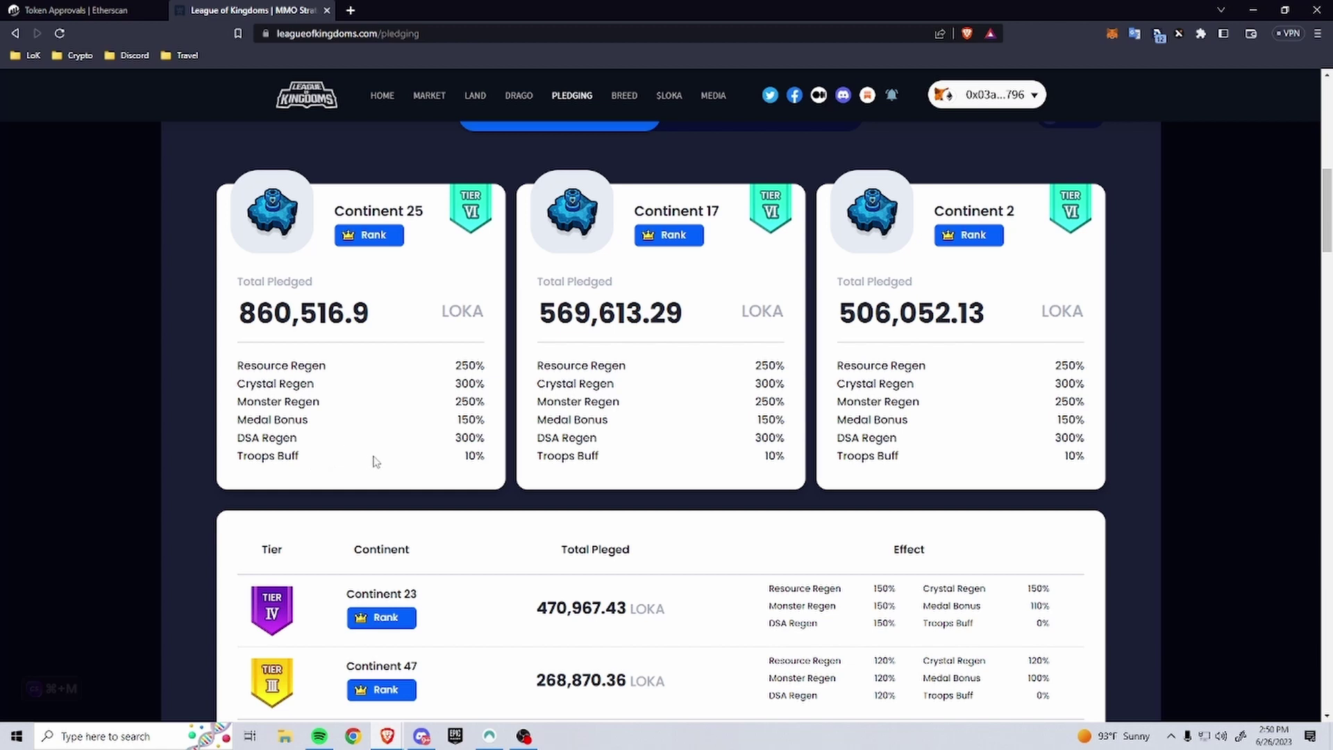
{"action": "scroll", "coordinate": [375, 451], "scroll_direction": "down", "scroll_amount": 4}
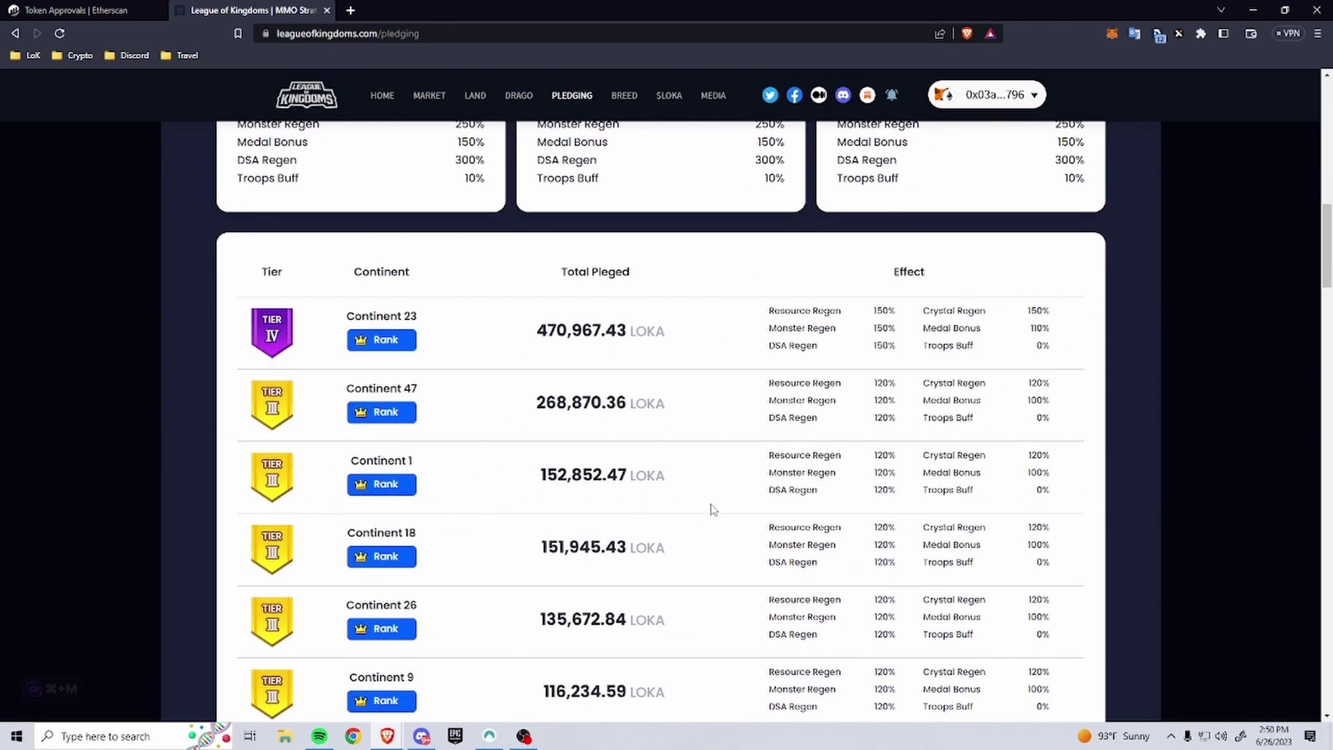
{"action": "scroll", "coordinate": [1005, 393], "scroll_direction": "up", "scroll_amount": 8}
{"action": "left_click", "coordinate": [1058, 404]}
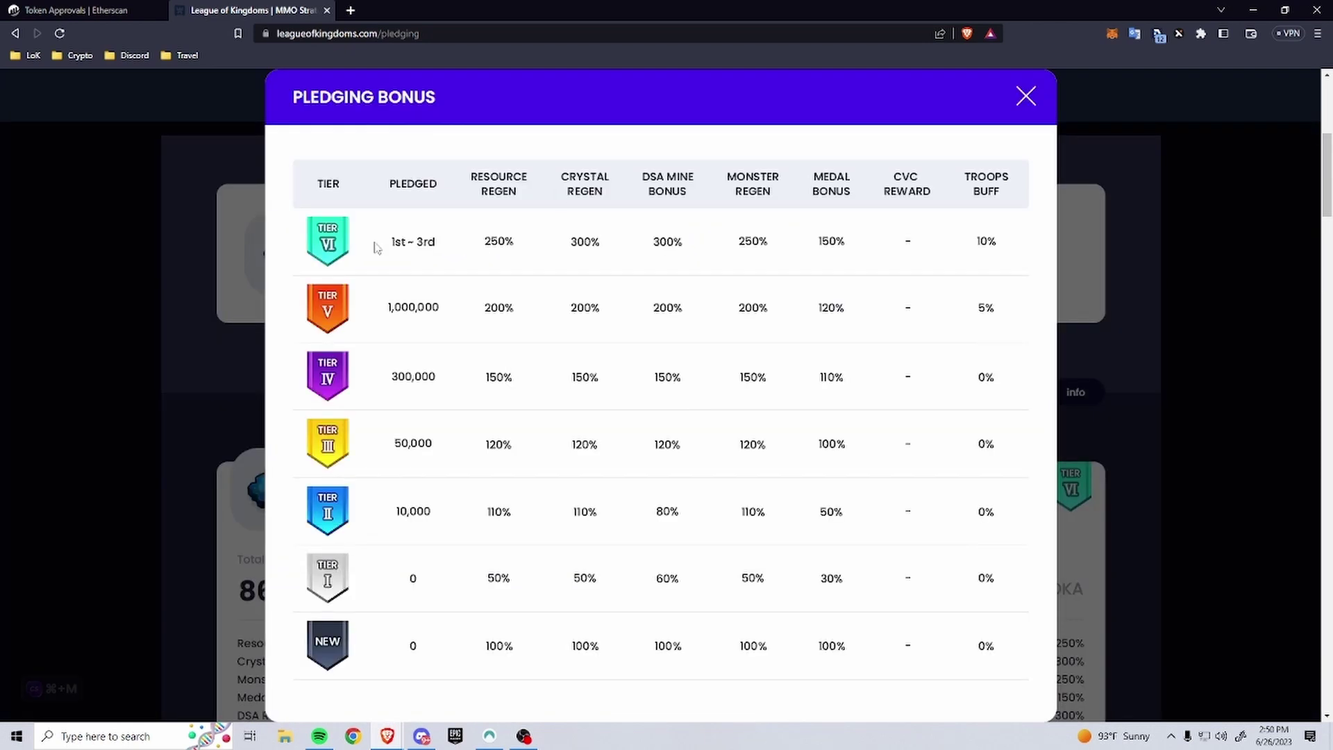